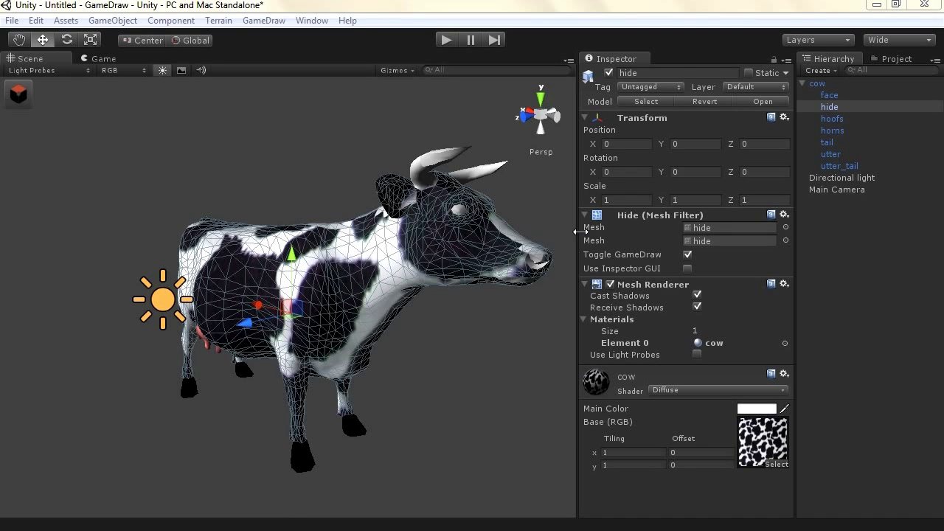
Inspect the materials of the cow's face, hide, hoofs and horns parts
click(817, 85)
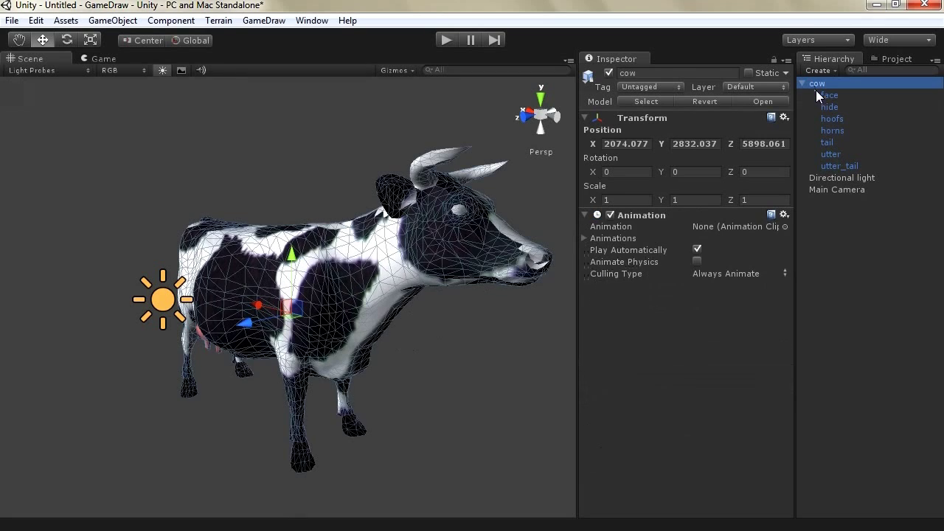
click(830, 95)
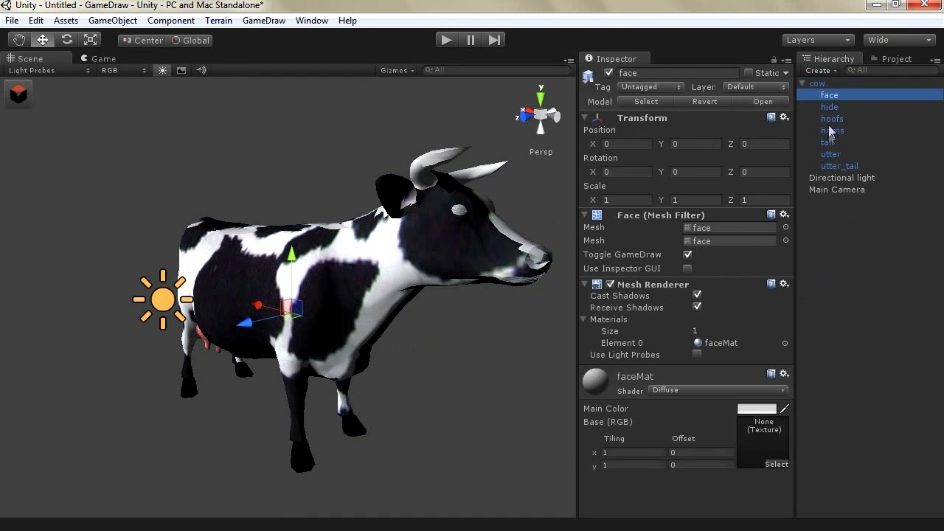
click(832, 119)
click(830, 154)
click(832, 118)
key(Up)
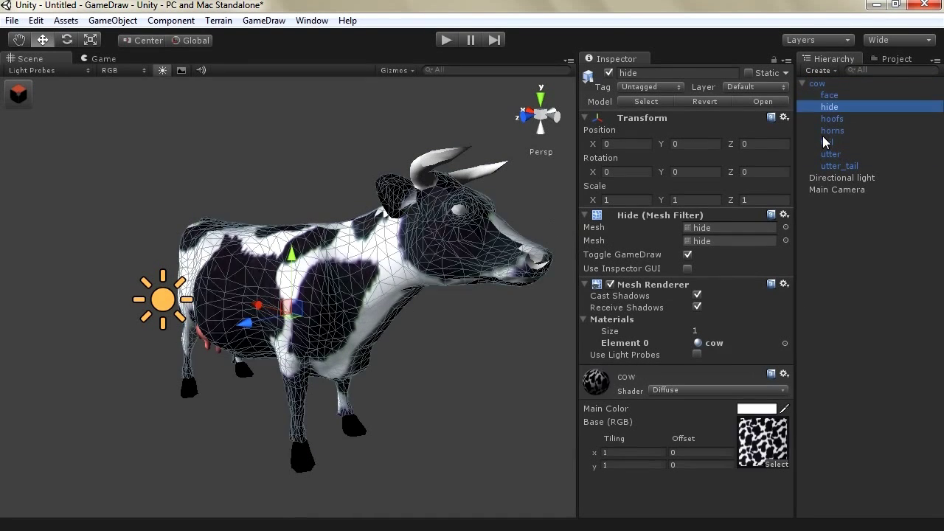
key(Down)
key(Down)
key(Down)
key(Down)
key(Up)
key(Up)
key(Up)
key(Up)
key(Up)
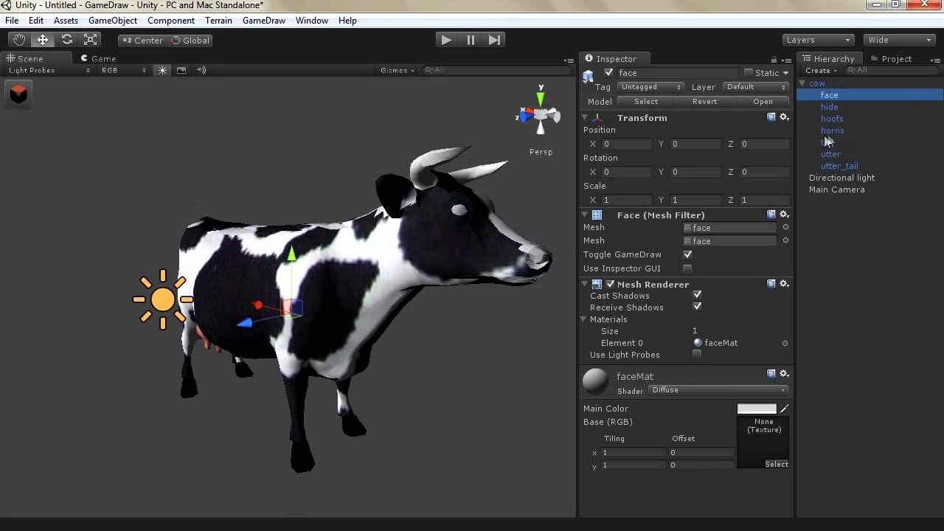
key(Down)
key(Down)
key(Down)
key(Up)
key(Up)
key(Up)
key(Down)
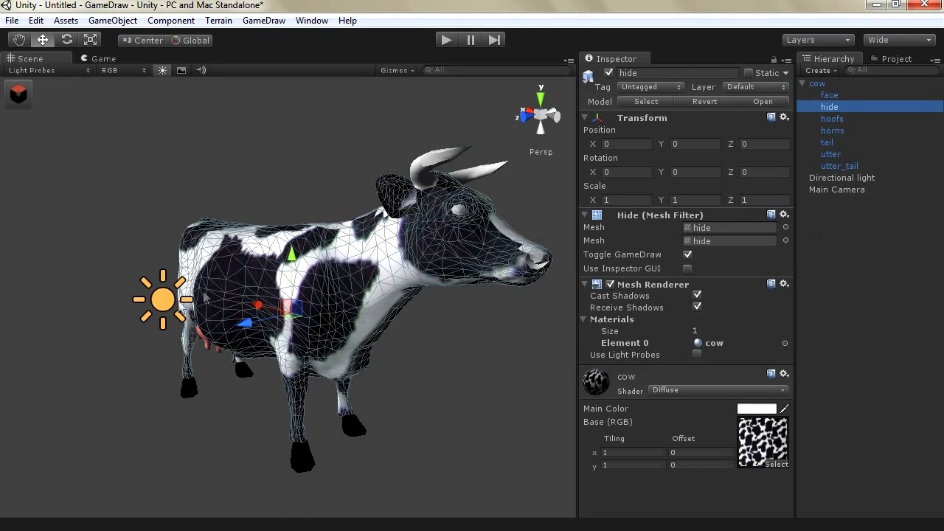
Recheck the parts, then show GameDraw stats for hide: 4664 vertices, 4350 faces
key(Up)
key(Down)
key(Down)
key(Down)
key(Down)
key(Up)
key(Up)
key(Up)
key(Up)
key(Down)
key(Down)
key(Down)
key(Down)
key(Down)
key(Down)
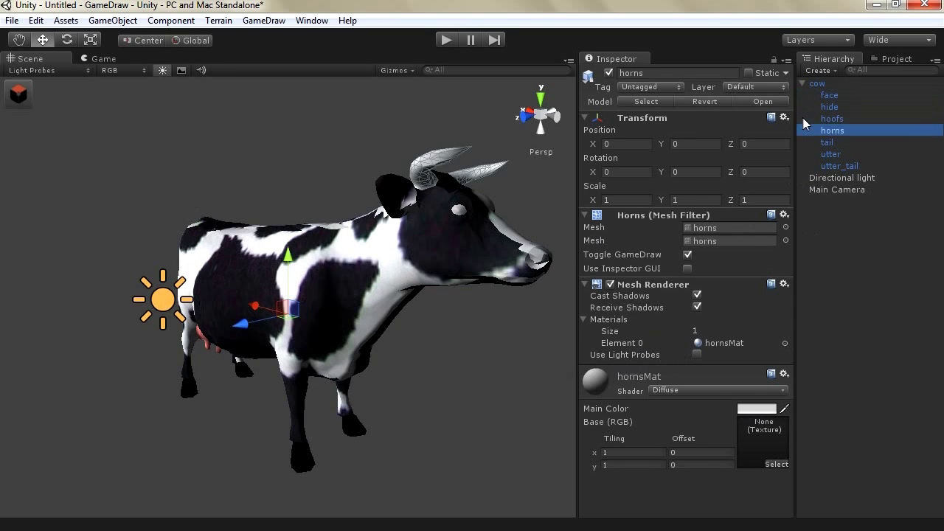
key(Up)
key(Up)
key(Up)
key(Up)
key(Up)
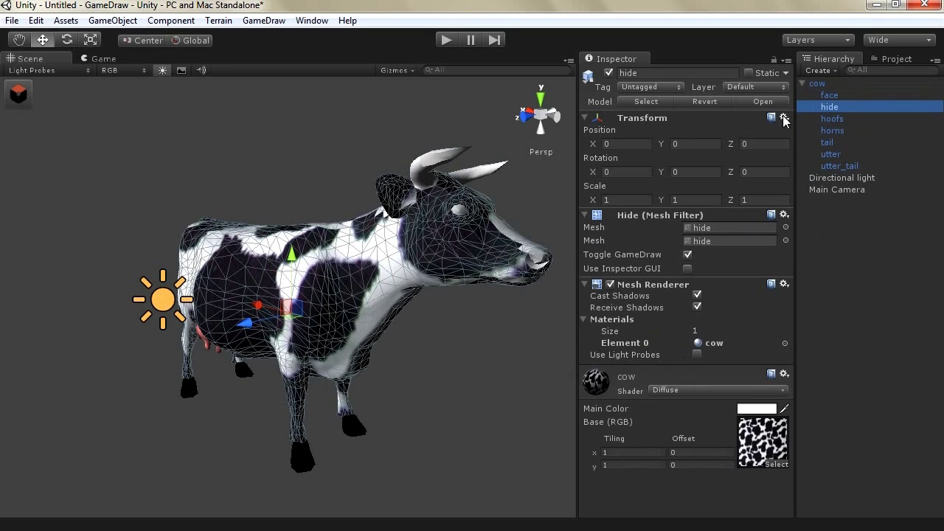
key(Up)
key(Up)
key(Down)
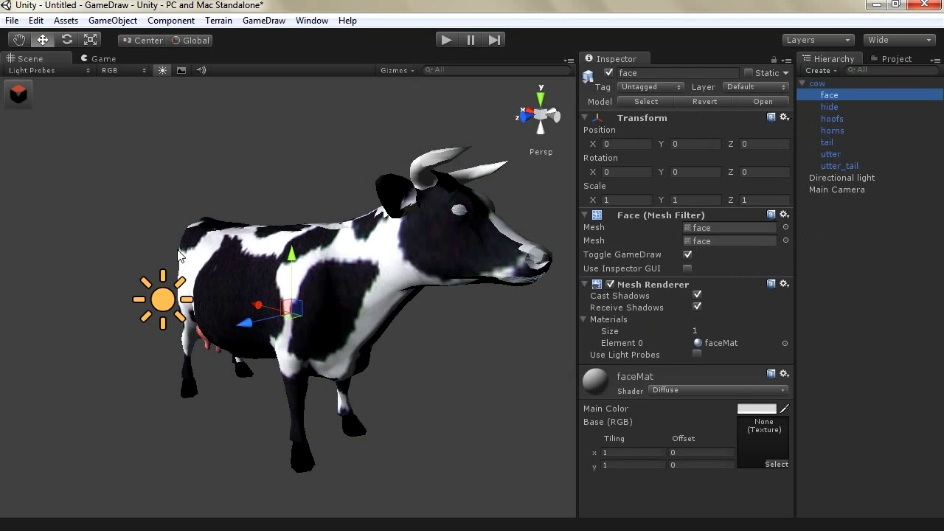
key(Down)
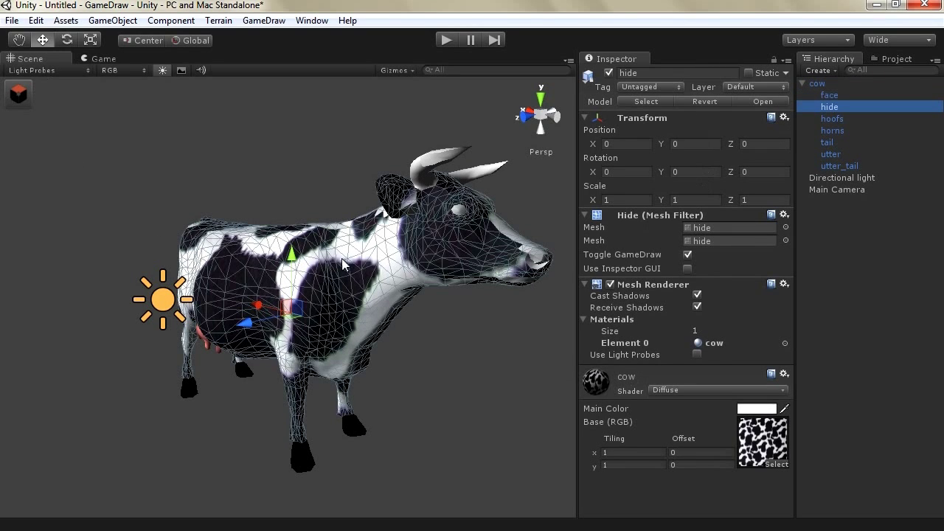
click(19, 92)
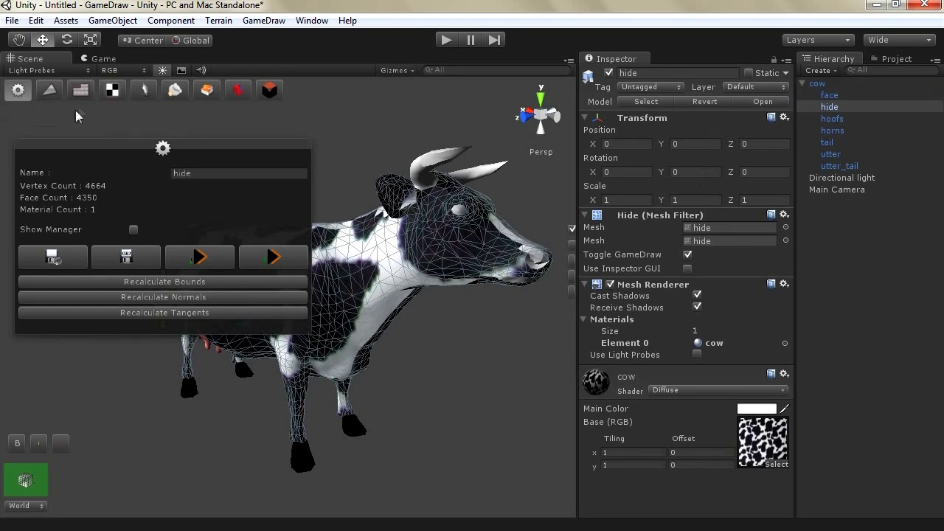
Show GameDraw's mesh optimization options, raise the panel, and start a new hide decimation session
click(82, 92)
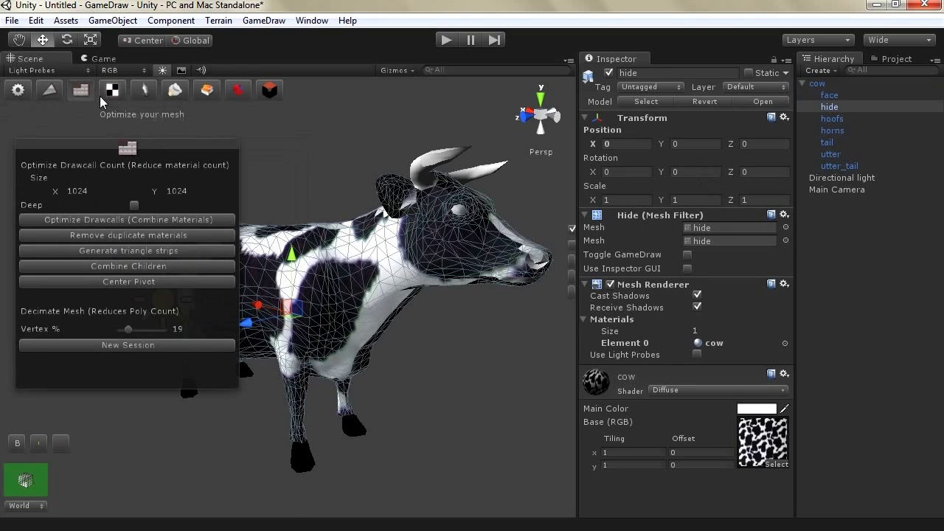
click(110, 93)
click(74, 93)
drag(72, 152, 75, 136)
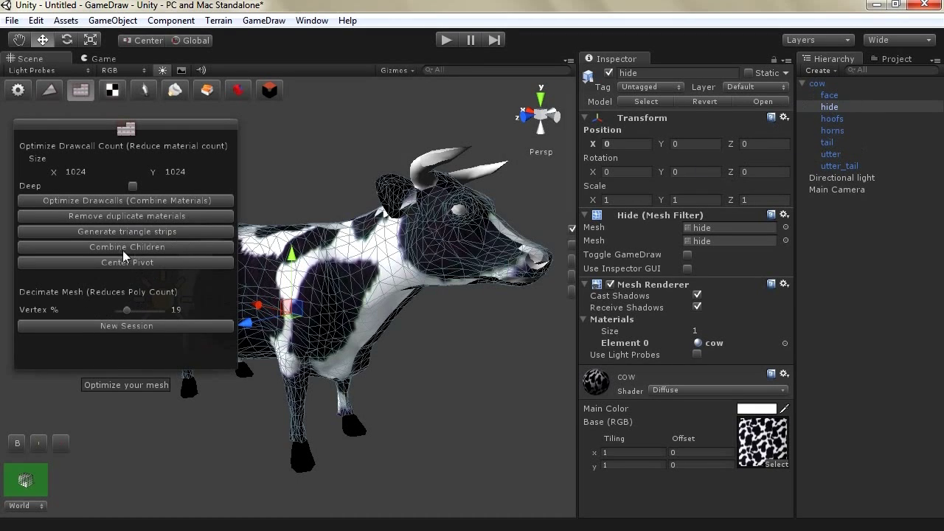
click(125, 326)
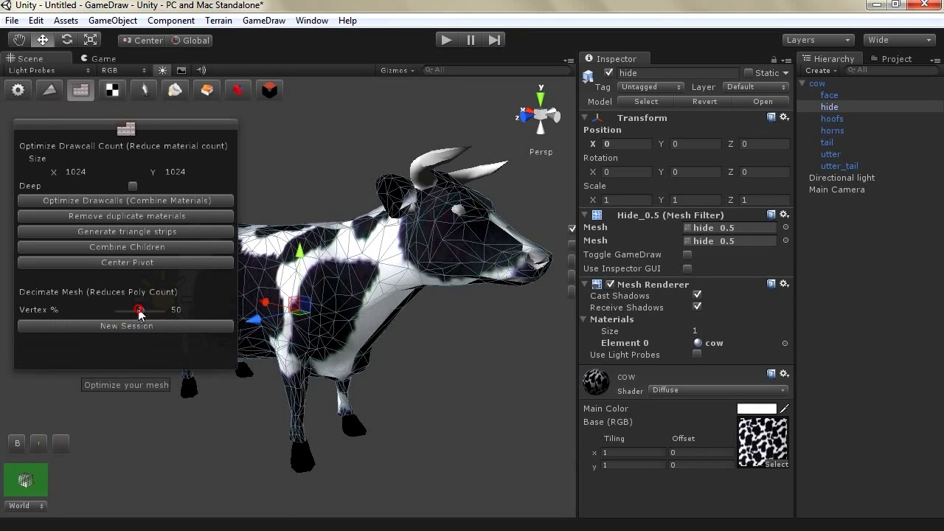
Lower the hide mesh's decimation target to about 20 Vertex %
mouse_move(139, 314)
mouse_down()
mouse_move(153, 313)
mouse_move(129, 311)
mouse_up()
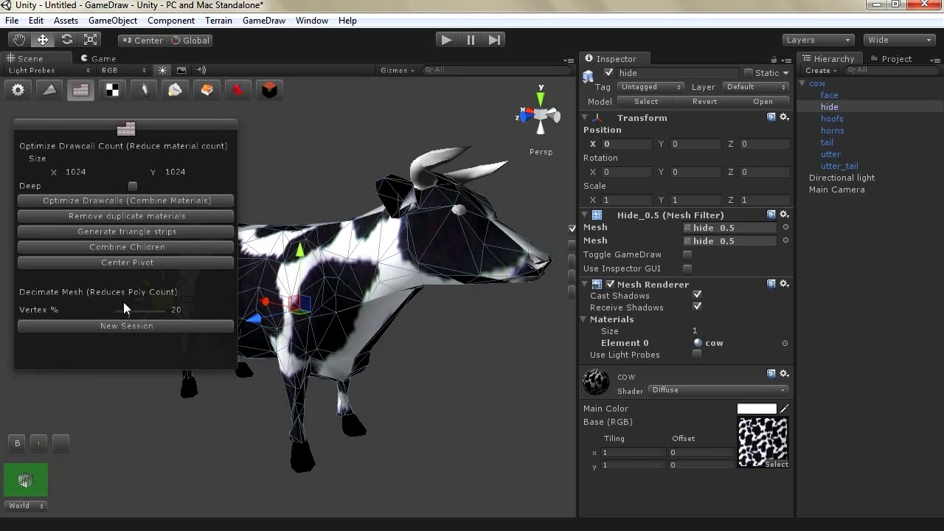
scroll(369, 376, up, 3)
Orbit to the cow's side, select face, and step through the parts to horns
alt+drag(354, 388, 347, 384)
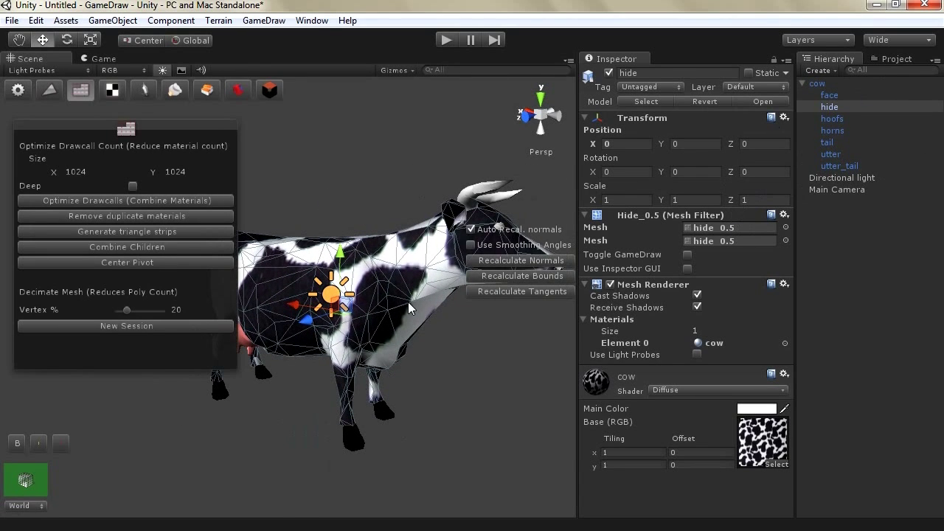
click(829, 97)
key(Down)
key(Down)
key(Down)
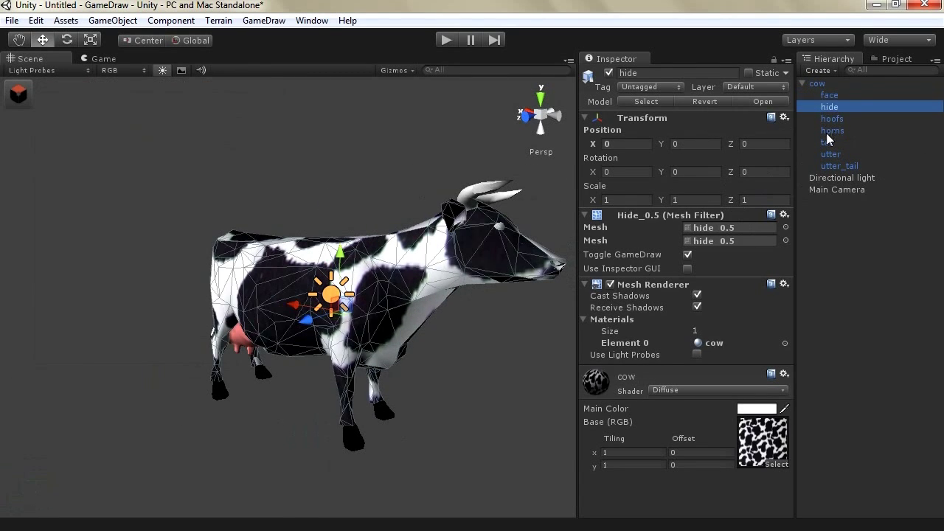
key(Up)
key(Up)
key(Down)
key(Down)
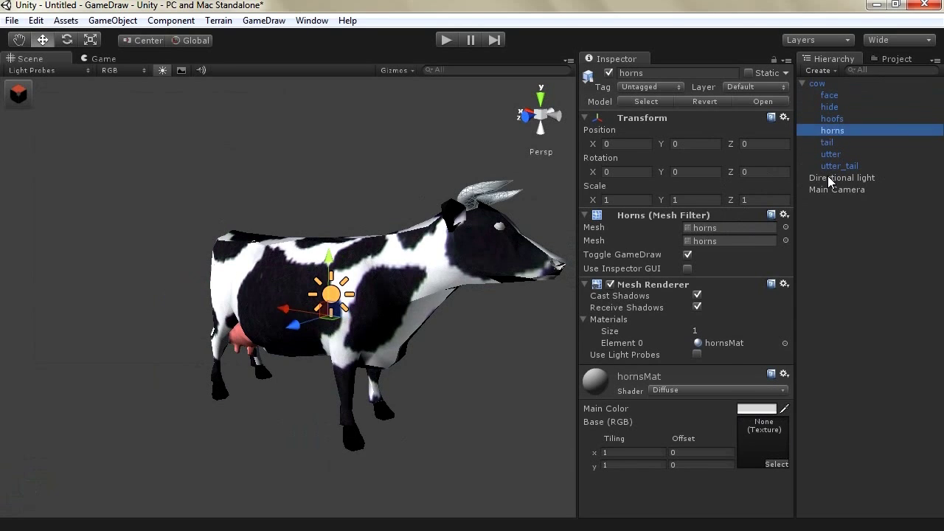
key(Up)
key(Up)
key(Up)
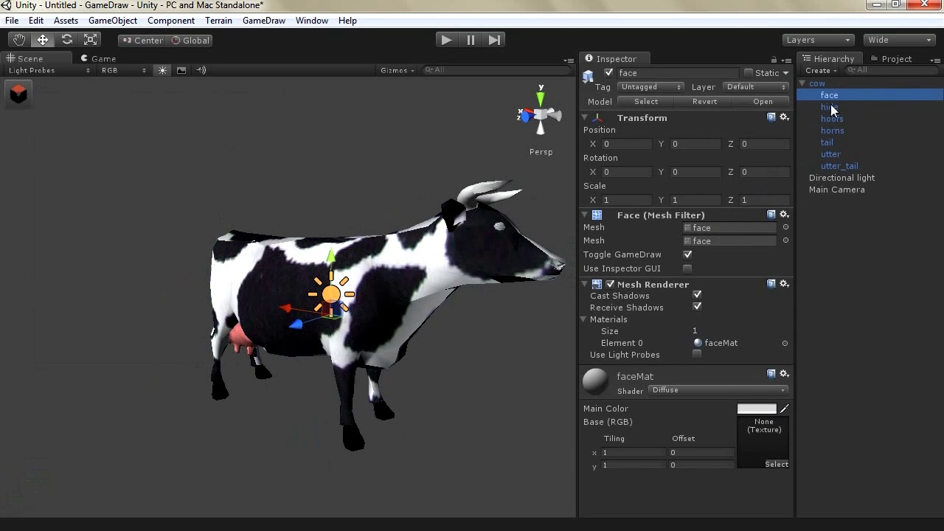
Check the decimated hide and tail parts' materials, ending back on face
key(Down)
key(Up)
key(Down)
key(Down)
key(Down)
key(Down)
key(Up)
key(Up)
key(Up)
key(Up)
key(Down)
key(Up)
key(Down)
key(Up)
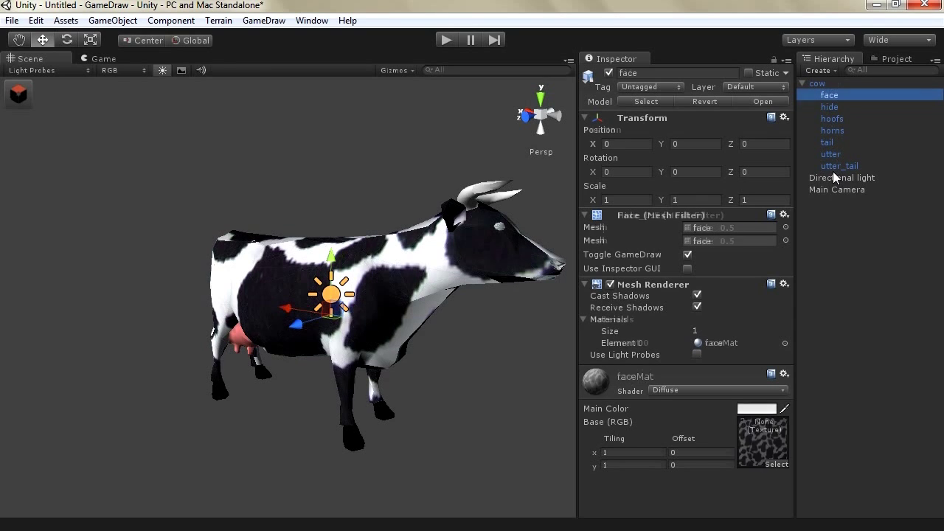
Combine the face through utter_tail parts with GameDraw's Advanced Selection, merging materials
shift+click(833, 167)
click(268, 20)
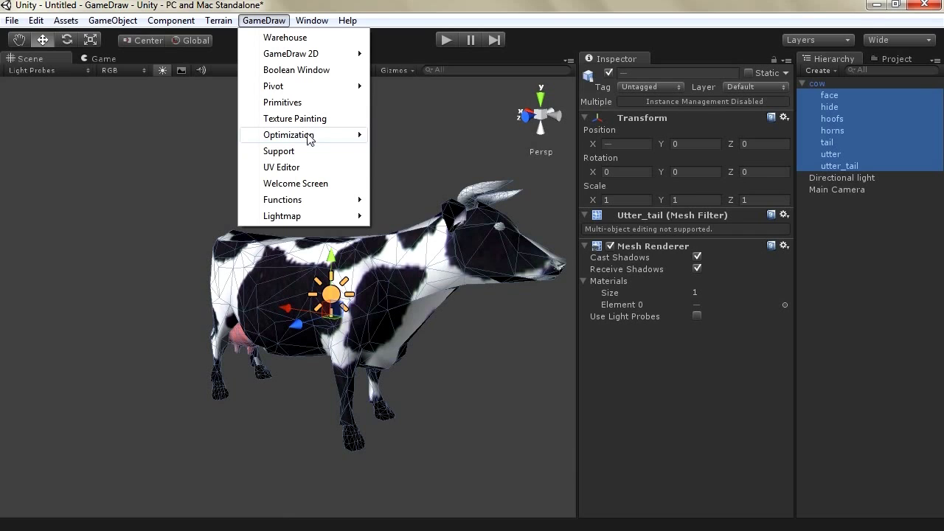
mouse_move(310, 138)
mouse_move(428, 169)
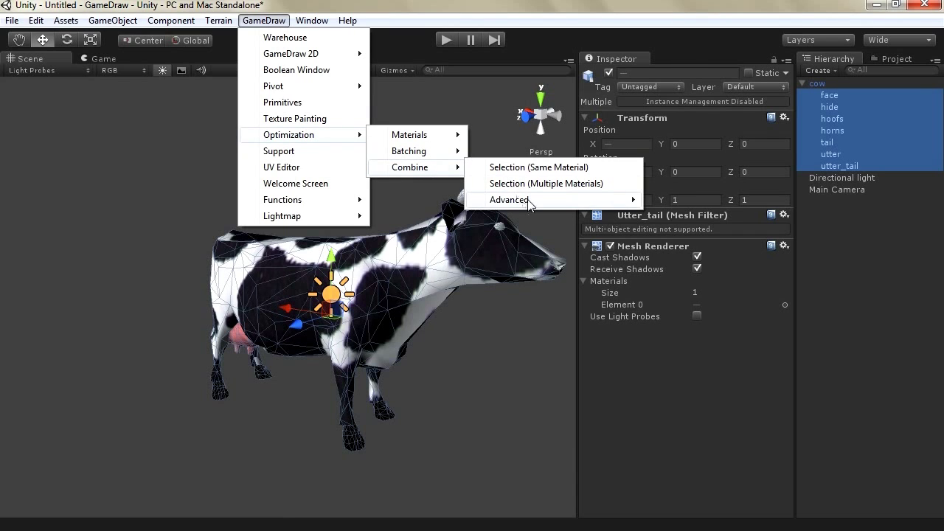
mouse_move(533, 205)
click(710, 200)
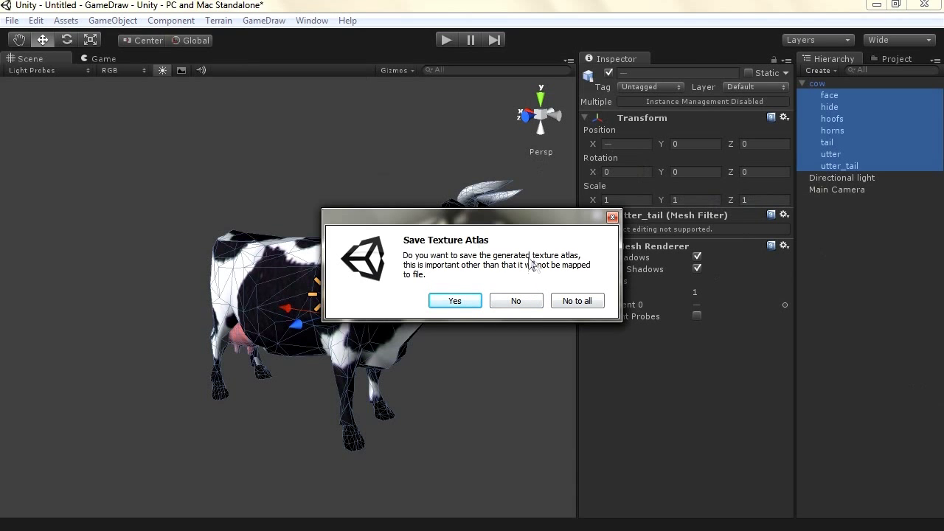
Save the generated texture atlas over the existing Atlas.png, then clear the selection
click(432, 300)
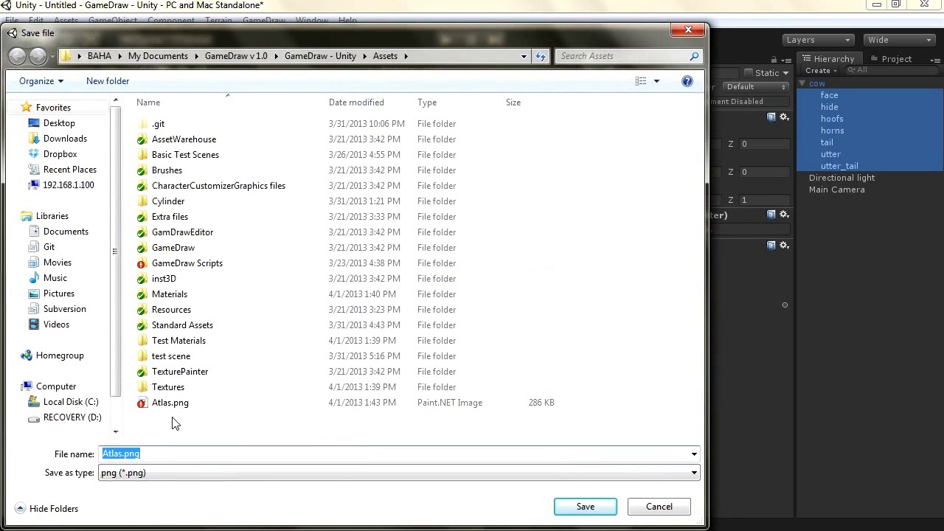
click(572, 505)
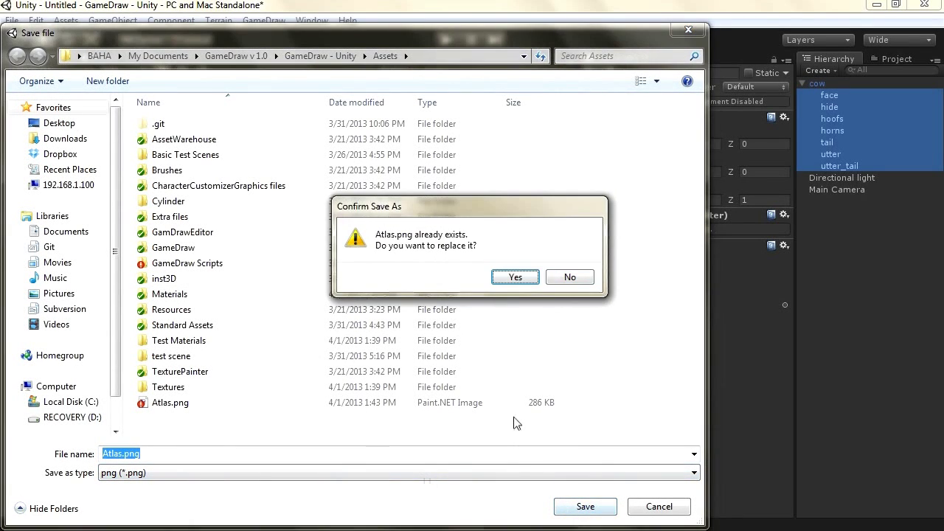
key(Return)
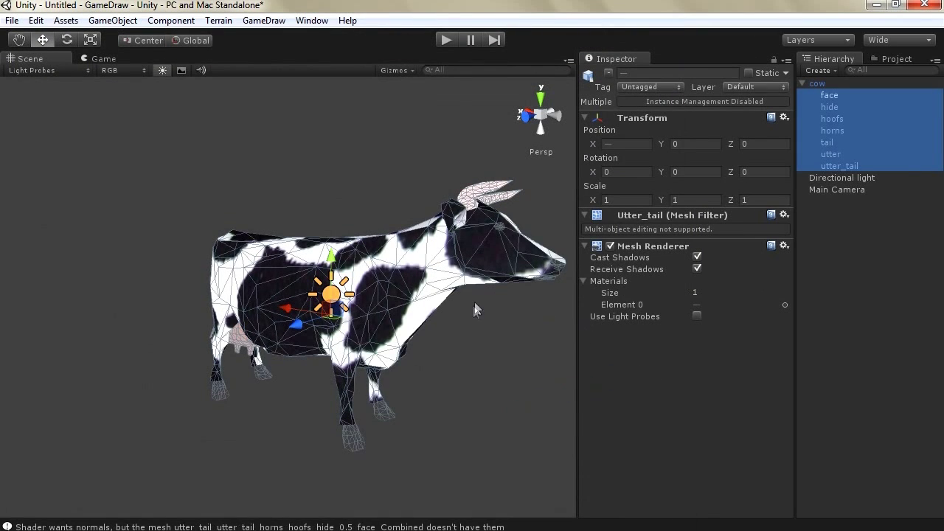
click(413, 348)
Frame the cow and its new combined face mesh in the Scene view
click(413, 348)
key(f)
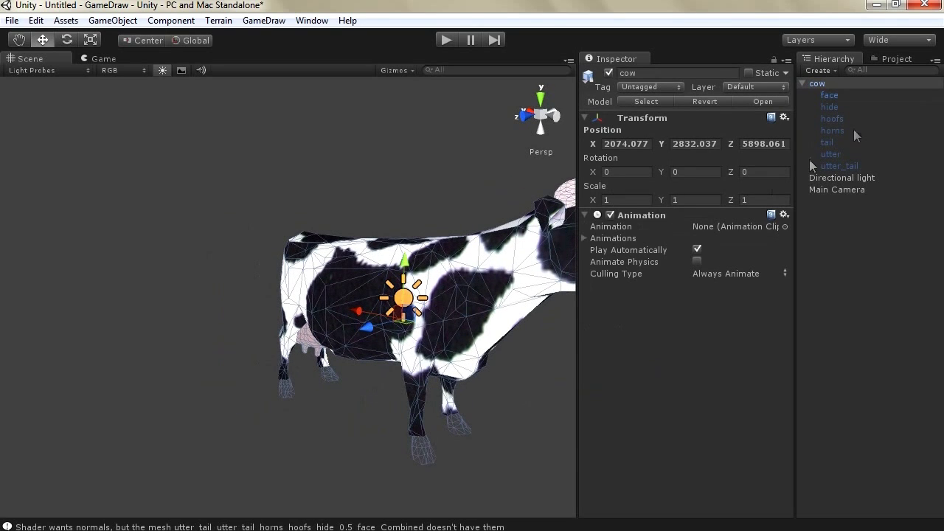
click(820, 107)
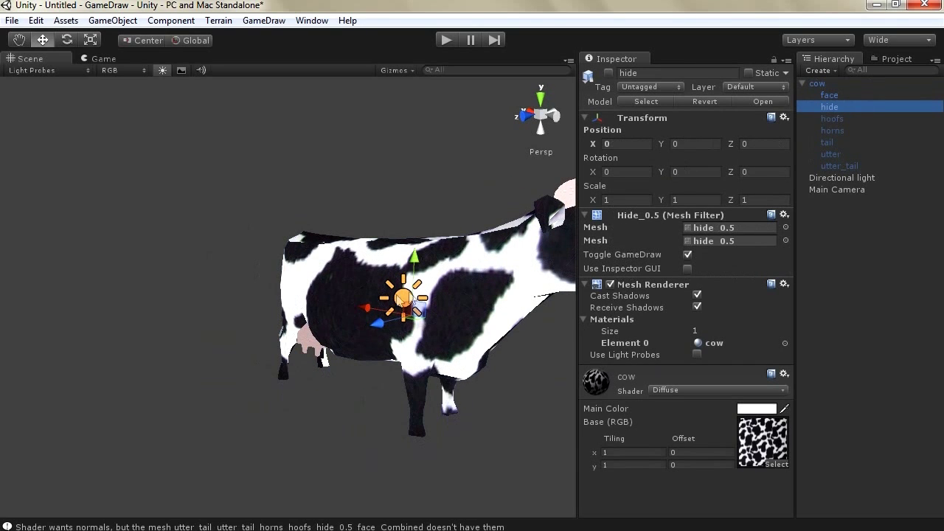
click(453, 293)
key(f)
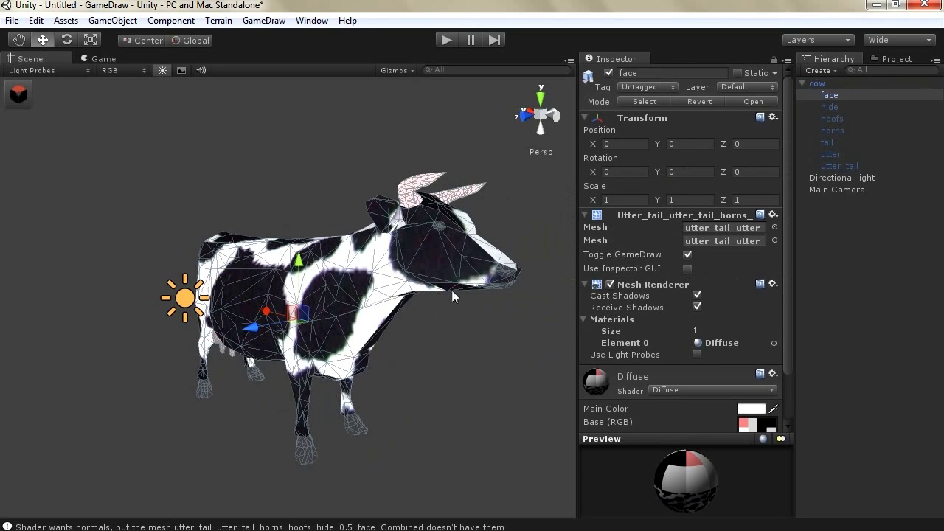
Delete the old parts hide through utter_tail, breaking the prefab, and select face
click(827, 107)
shift+click(830, 164)
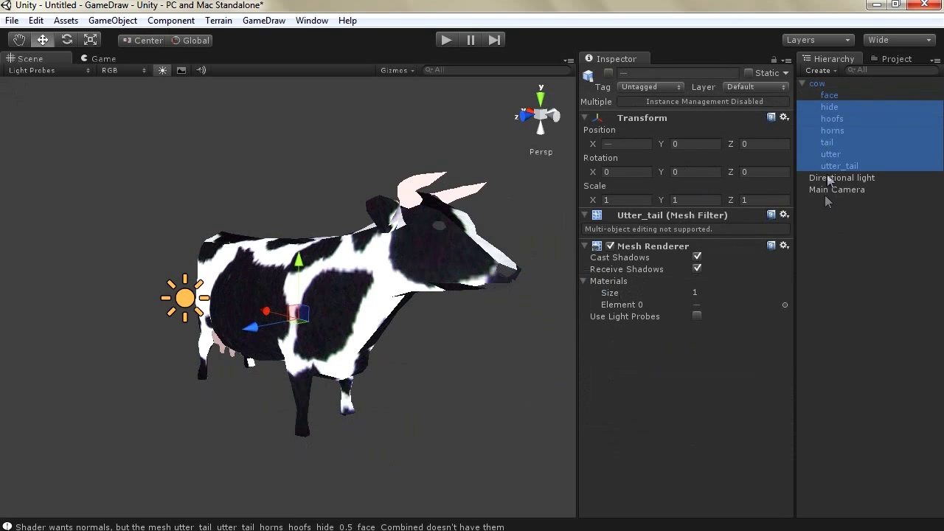
key(Delete)
click(512, 301)
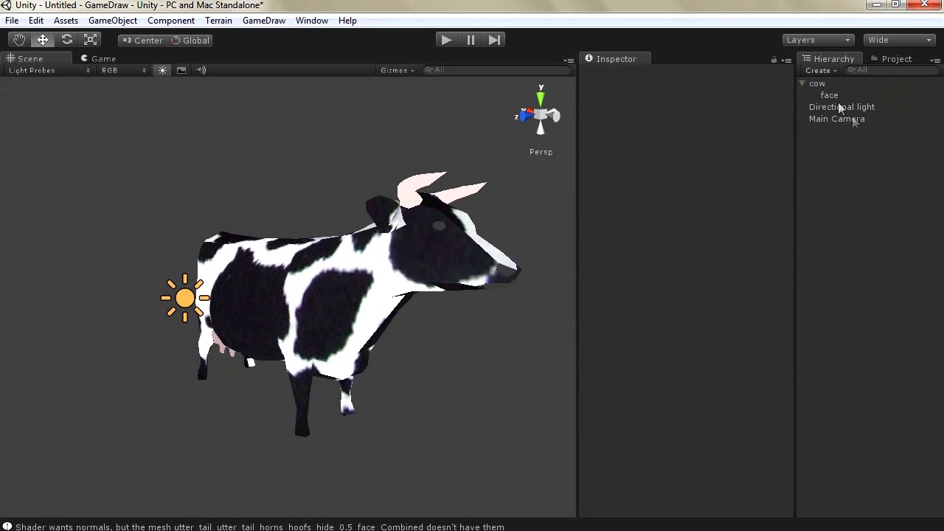
key(Up)
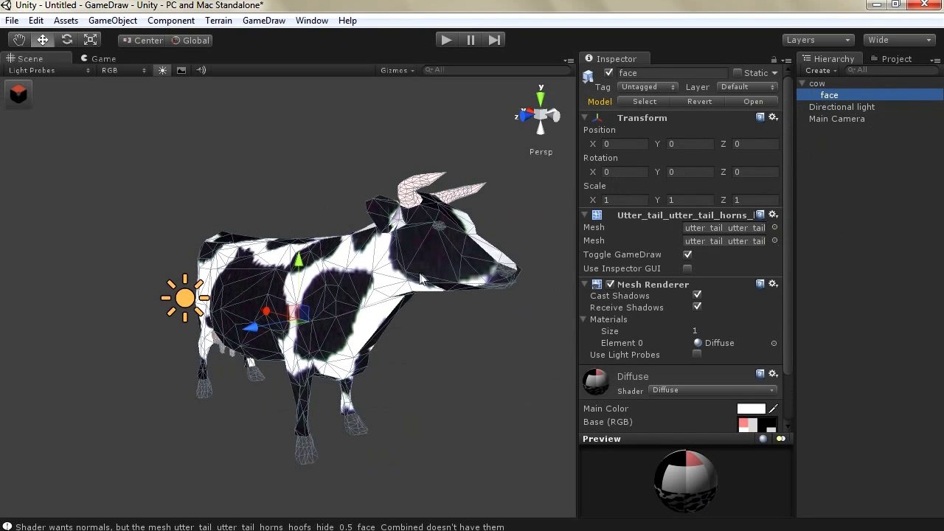
Frame face, check its single Diffuse material, then view the Textures folder's assets
click(393, 271)
key(f)
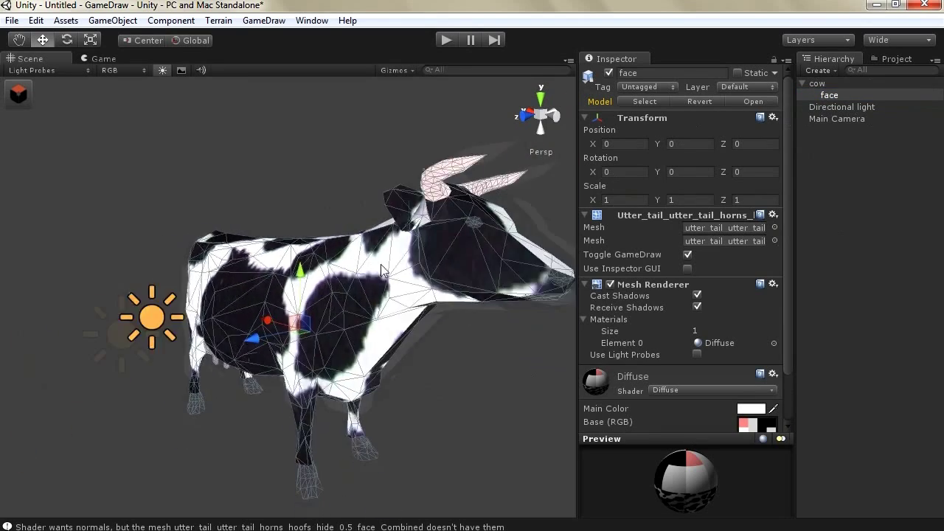
scroll(380, 273, up, 2)
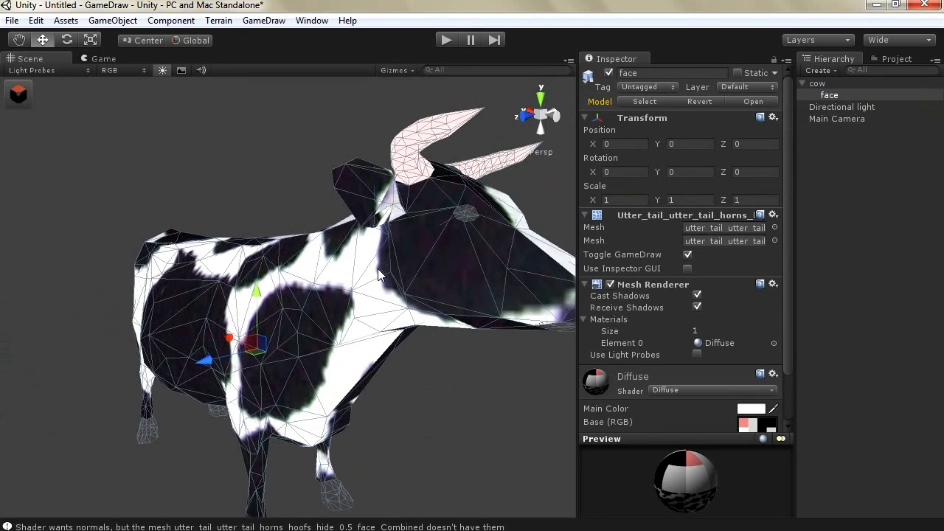
scroll(288, 313, down, 1)
scroll(289, 314, down, 2)
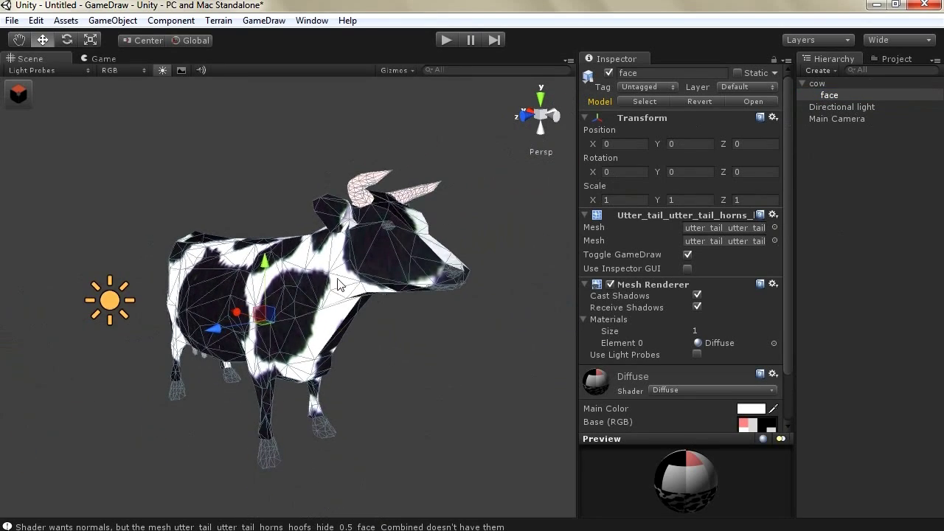
drag(791, 389, 790, 410)
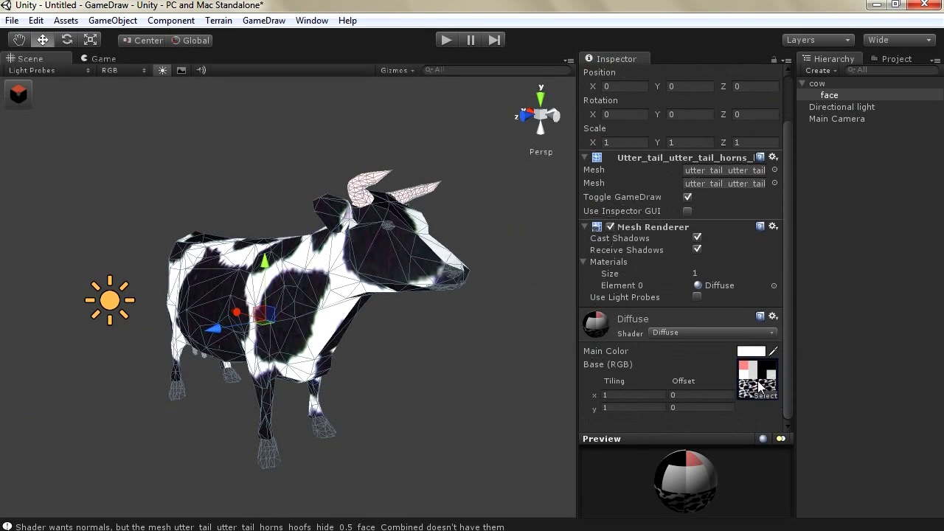
click(889, 59)
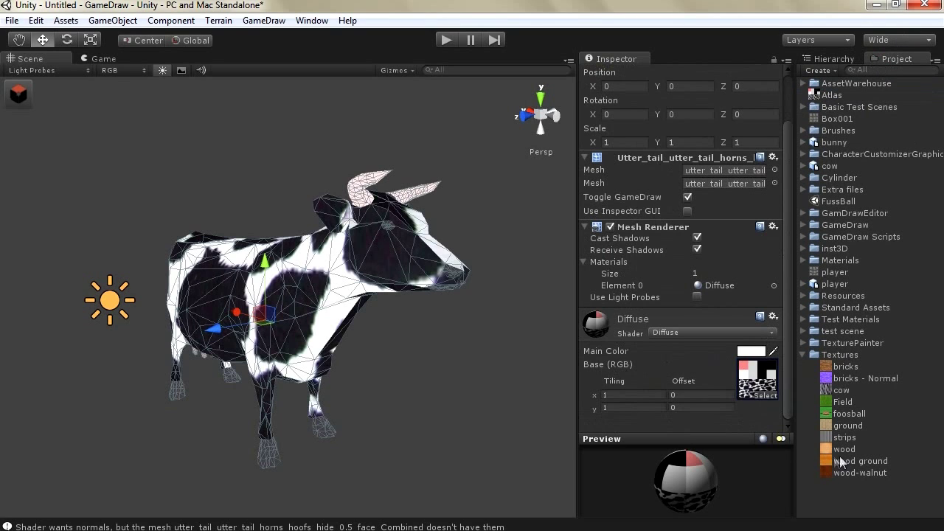
Select the Atlas texture and enlarge its 512x512 preview in a widened Inspector
double_click(768, 369)
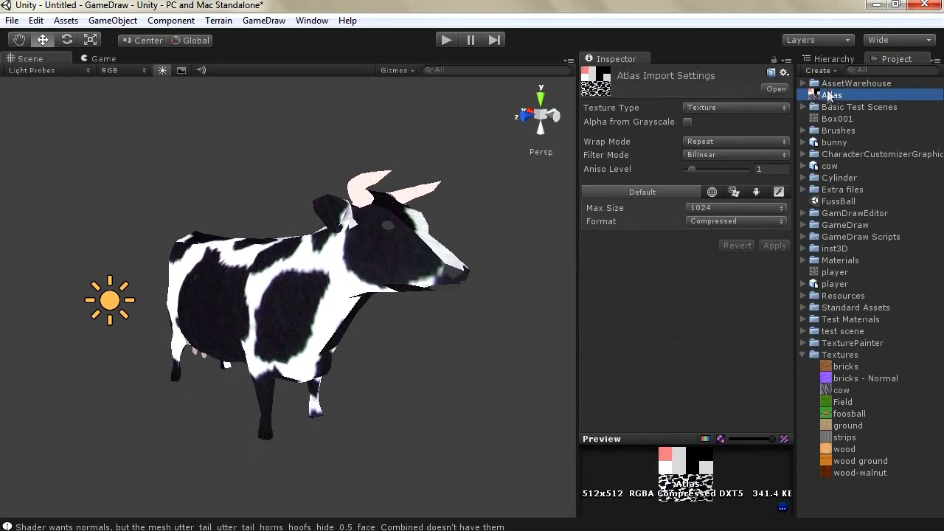
drag(648, 439, 599, 161)
click(572, 308)
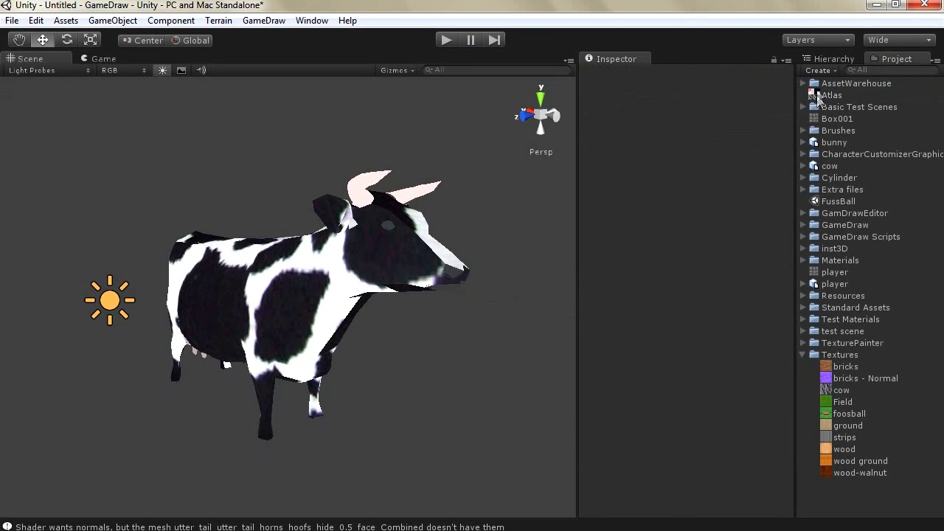
click(827, 95)
drag(575, 254, 458, 260)
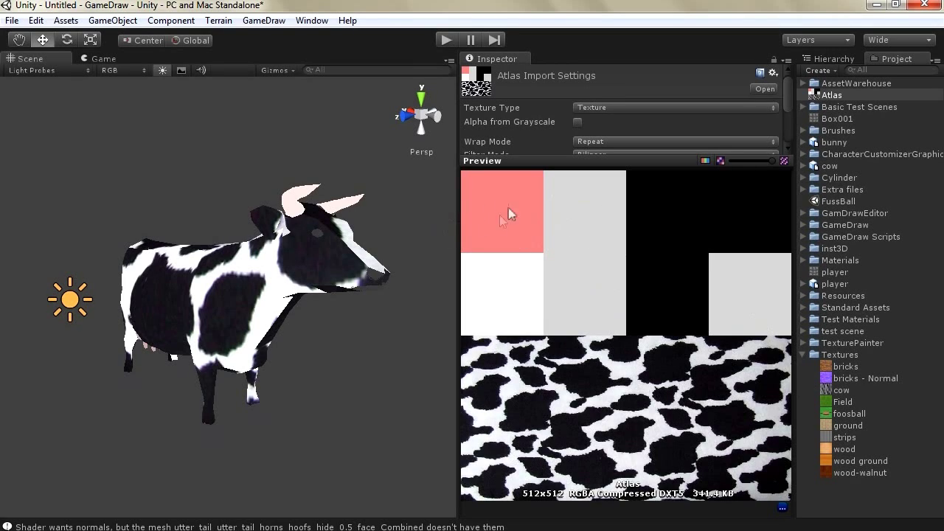
Give the Scene view its width back and reselect the cow's face mesh
drag(458, 289, 600, 295)
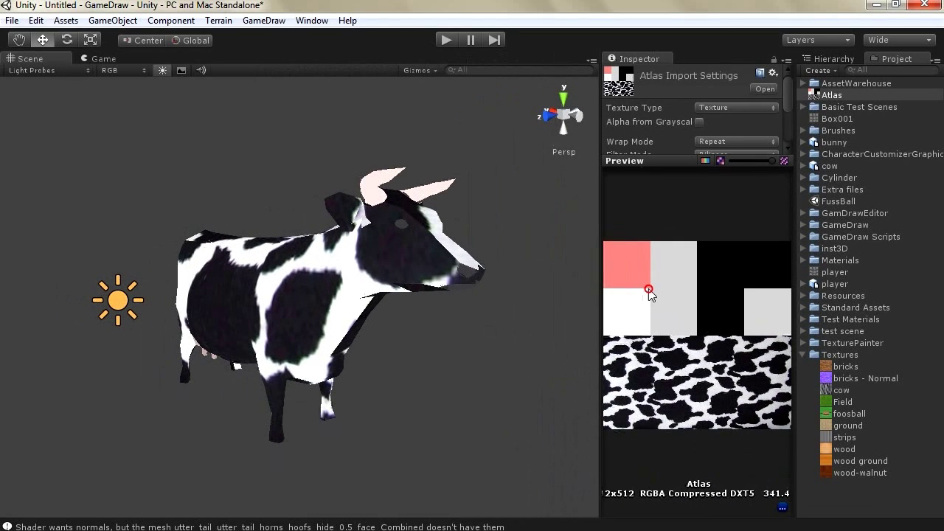
click(282, 315)
click(259, 460)
click(278, 463)
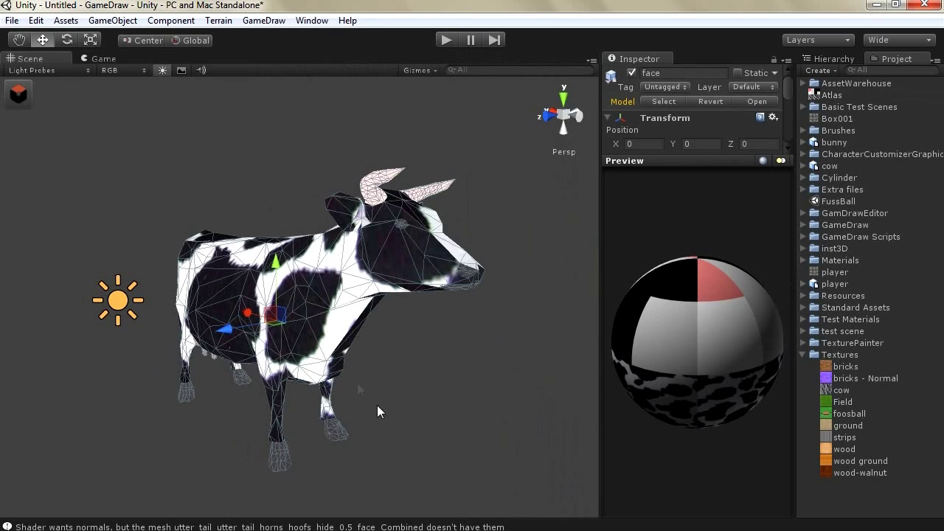
Show GameDraw's Optimize panel for face, with 1024 x 1024 combine size and 20 Vertex %
scroll(12, 135, up, 4)
click(19, 93)
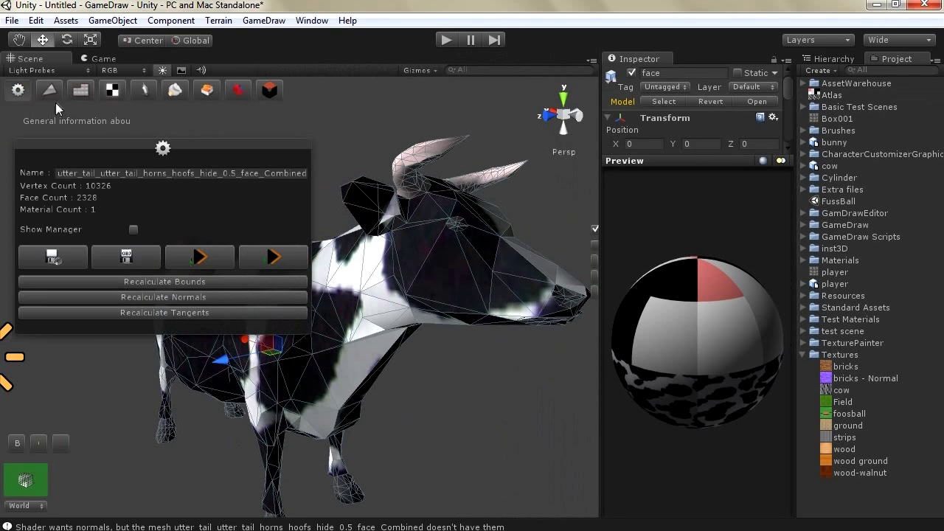
click(74, 90)
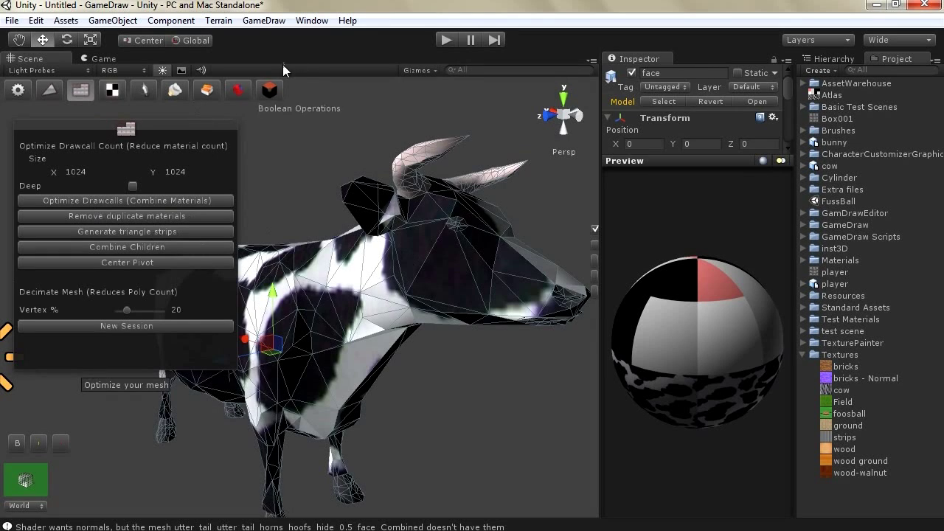
click(251, 22)
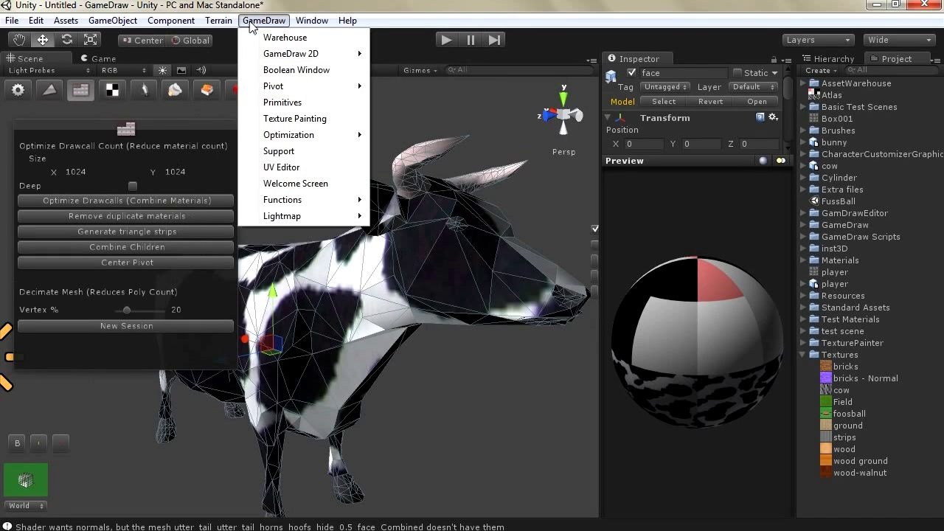
mouse_move(289, 141)
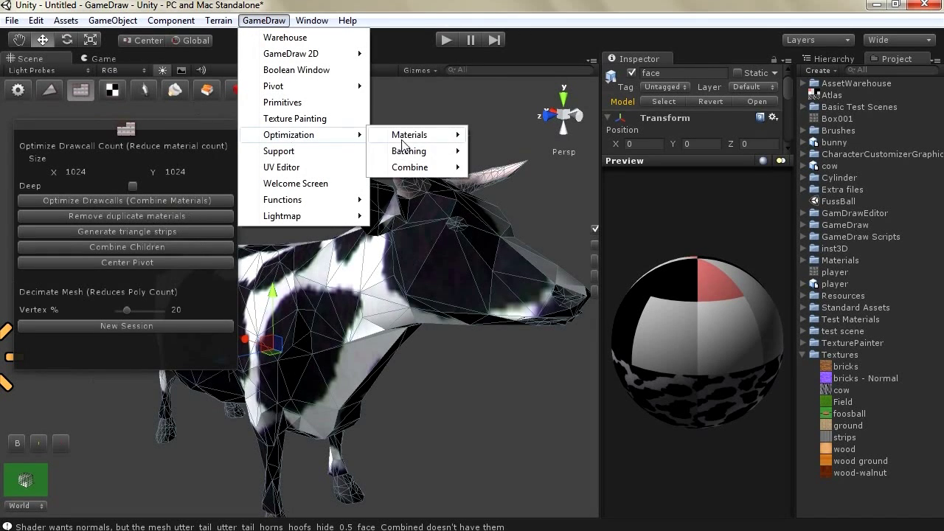
mouse_move(417, 138)
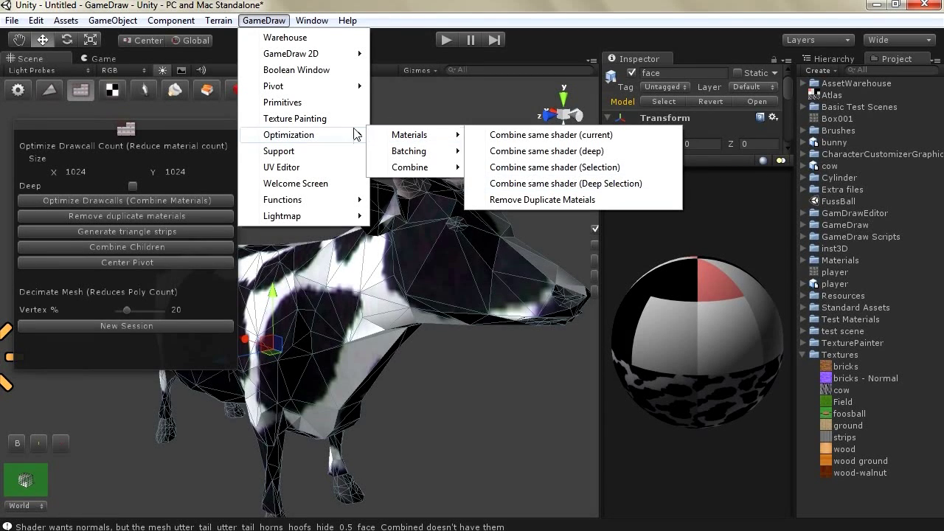
Move the GameDraw panel beside the cow, reframe the low-poly body, and reselect face
mouse_move(311, 20)
click(233, 4)
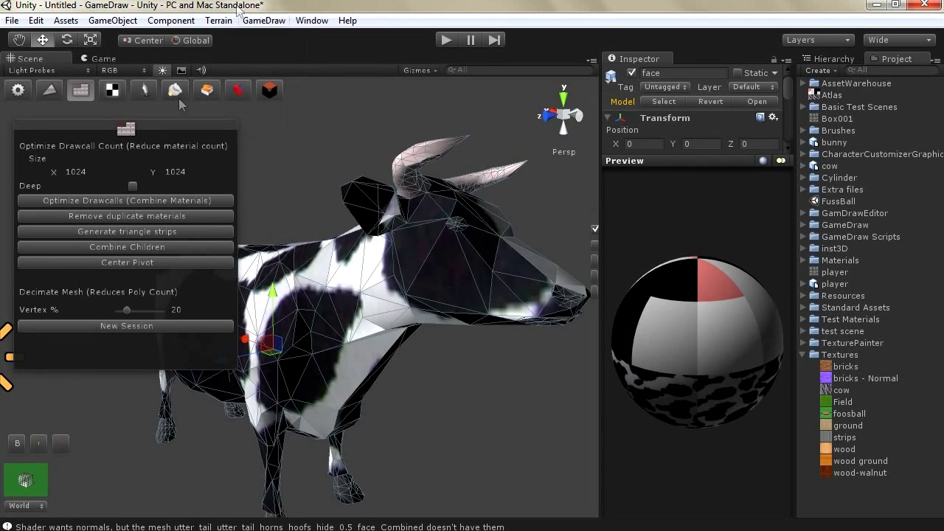
drag(133, 132, 564, 290)
scroll(246, 281, up, 5)
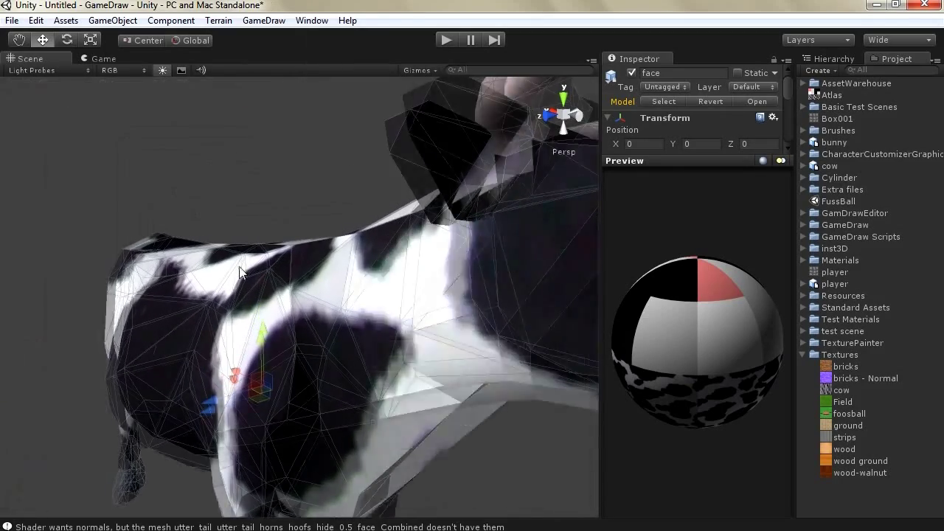
scroll(246, 281, down, 8)
alt+drag(246, 280, 225, 251)
scroll(225, 250, up, 4)
scroll(223, 251, up, 3)
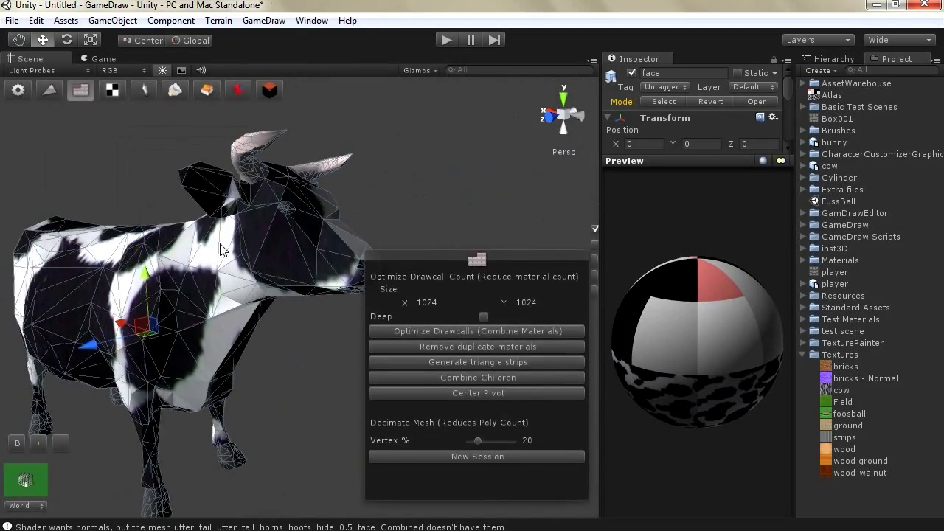
scroll(224, 251, down, 2)
click(417, 262)
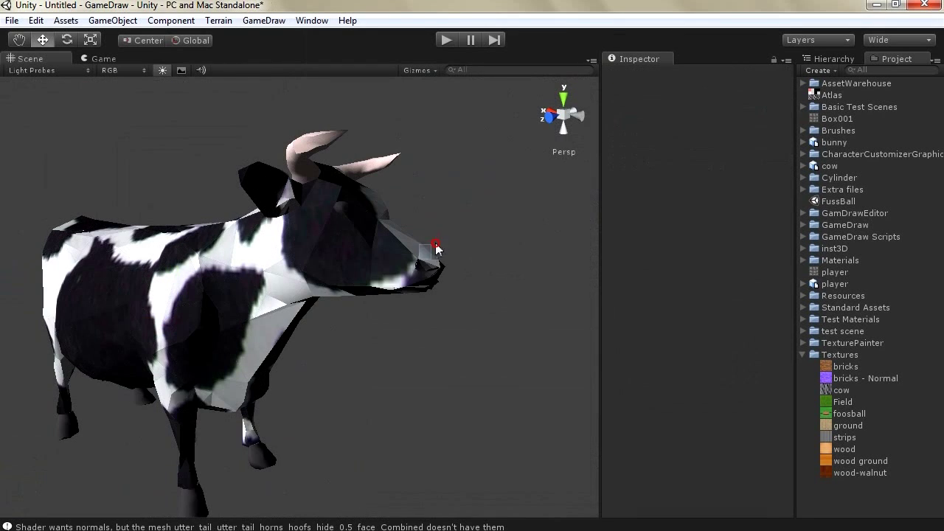
click(350, 243)
drag(402, 255, 441, 224)
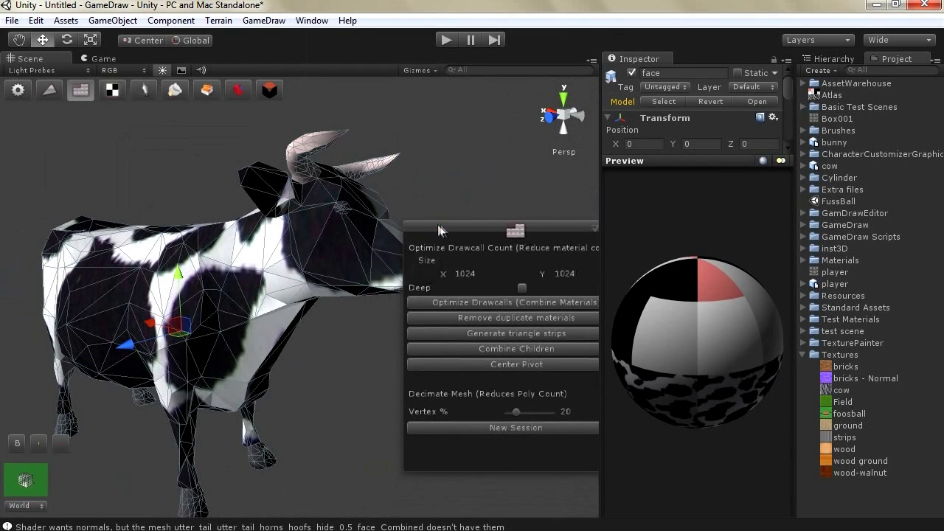